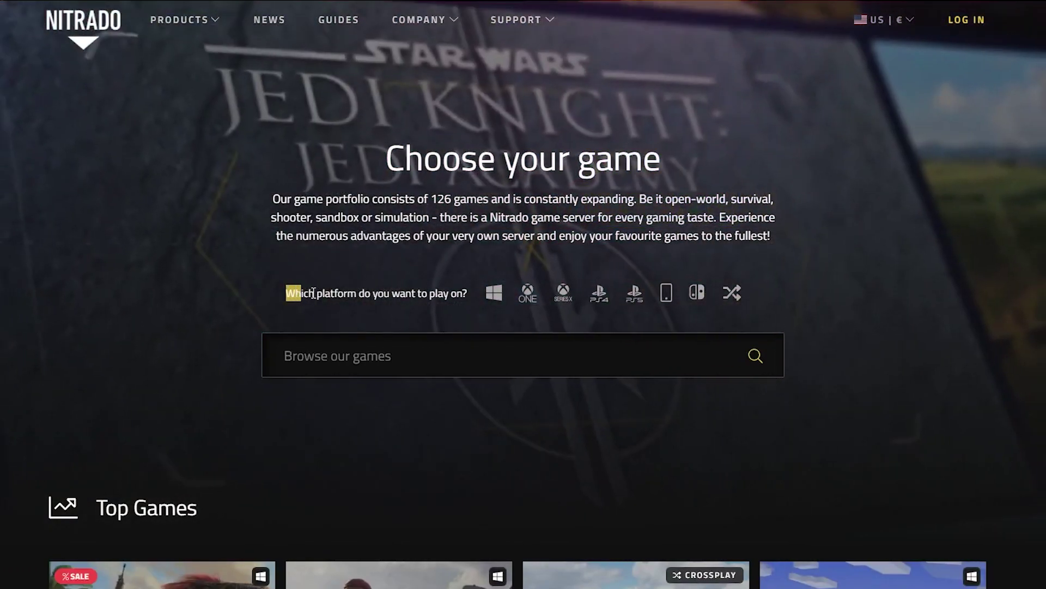
# Highlight the platform question, then close the Minecraft inventory to resume gameplay
pyautogui.moveTo(313, 292); pyautogui.dragTo(425, 293)
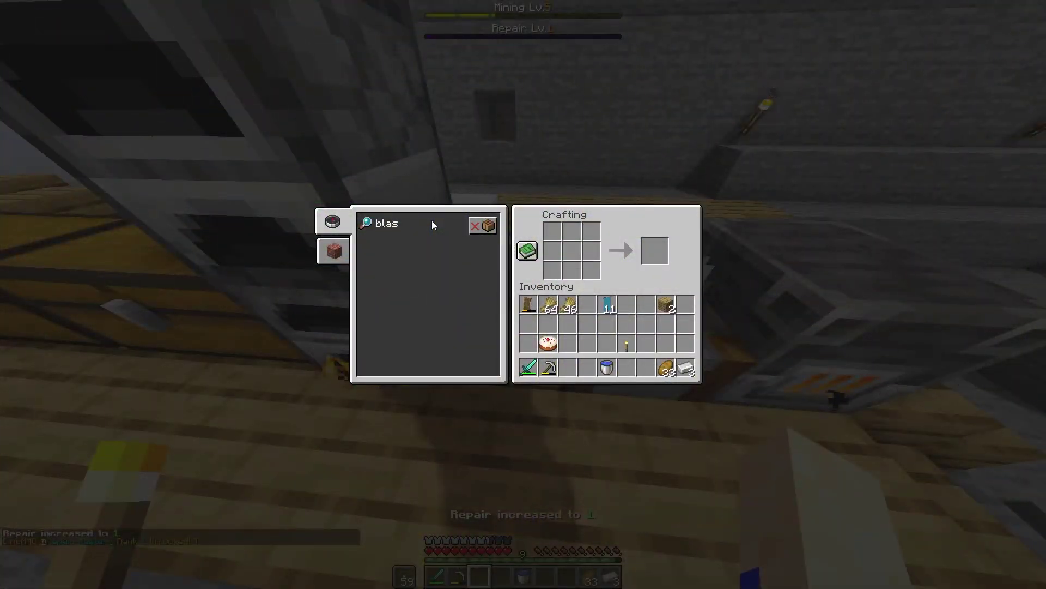
pyautogui.write('t')
pyautogui.press('Escape')
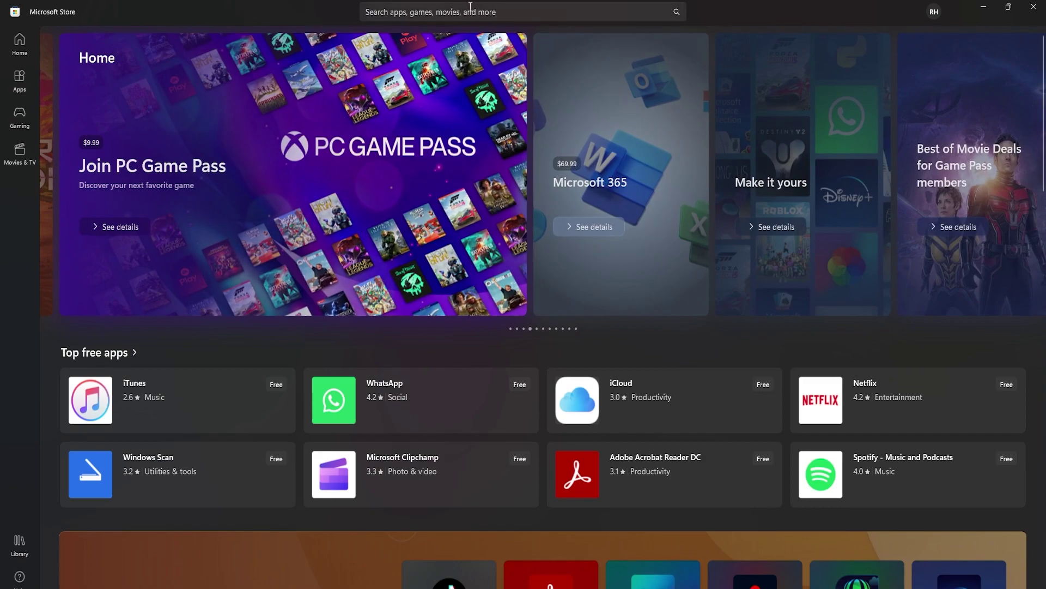
# Start a Microsoft Store search for the Nitrado app
pyautogui.click(451, 10)
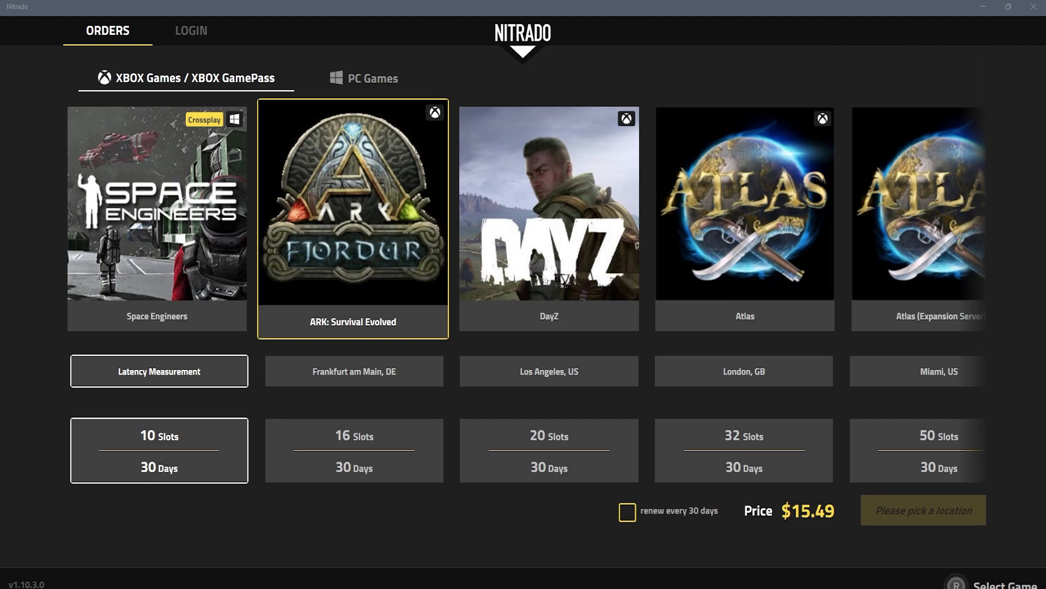
# Log in to the Nitrado account through the LOGIN tab's Account login dialog
pyautogui.click(195, 27)
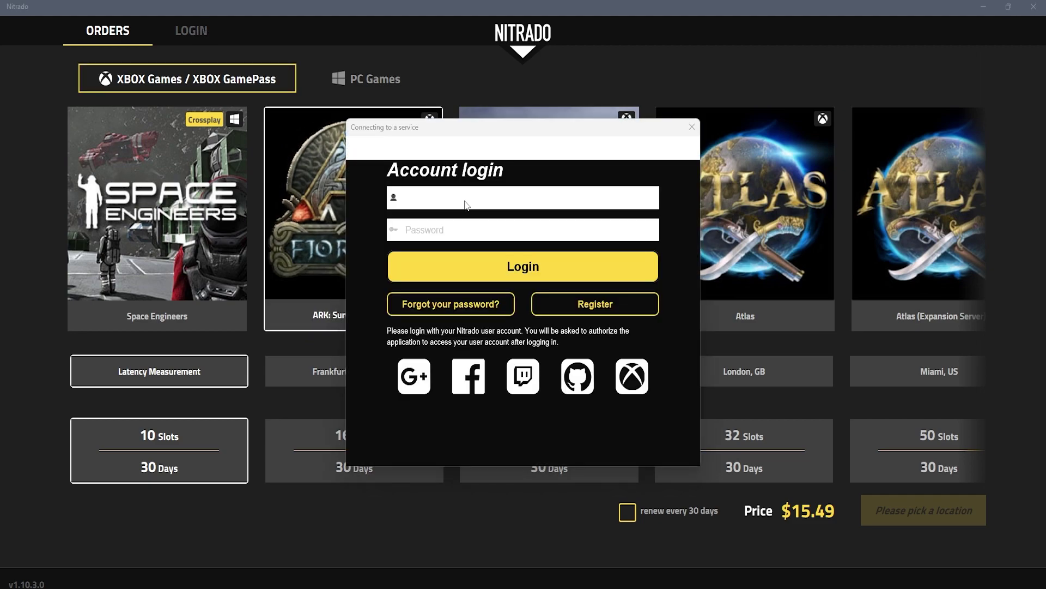
pyautogui.write('nitradocontent')
pyautogui.click(508, 268)
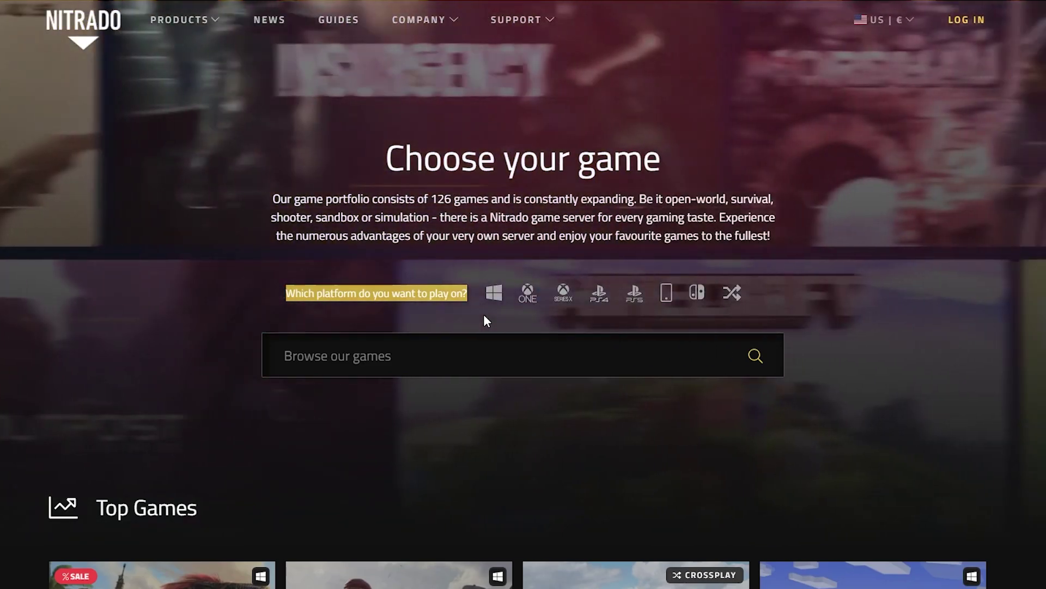
# Filter to Xbox One, search ark, dayz, atlas and valheim, then add Windows
pyautogui.click(528, 305)
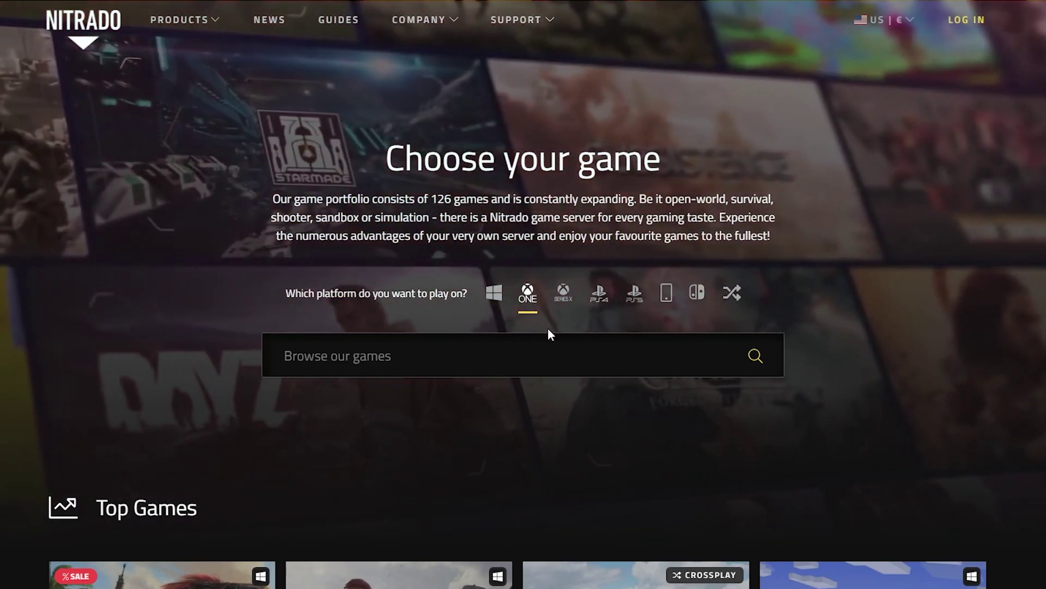
pyautogui.click(531, 356)
pyautogui.write('ark')
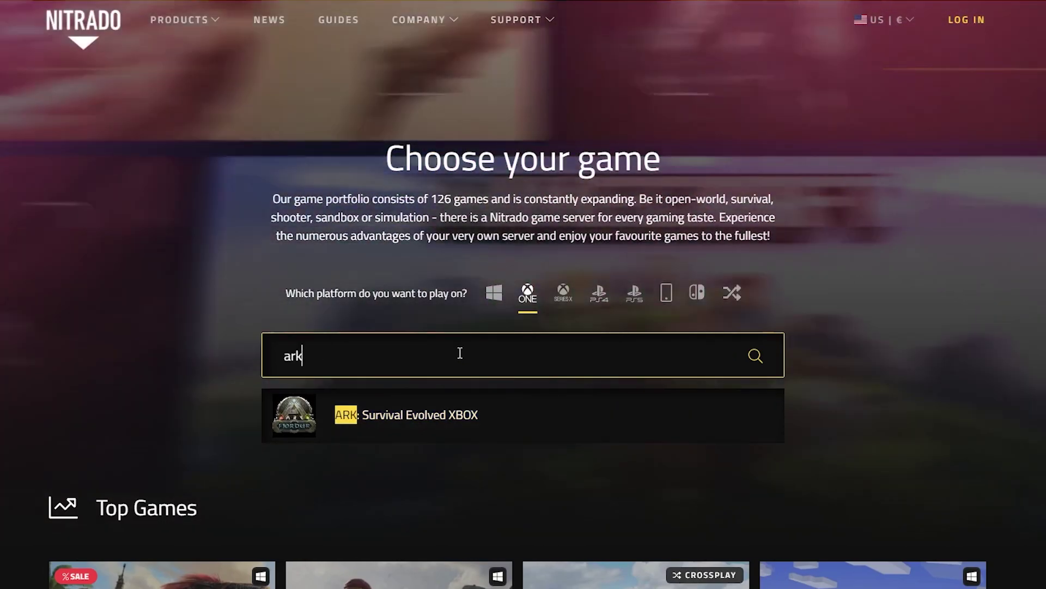
pyautogui.press('BackSpace')
pyautogui.press('BackSpace')
pyautogui.press('BackSpace')
pyautogui.write('dayz')
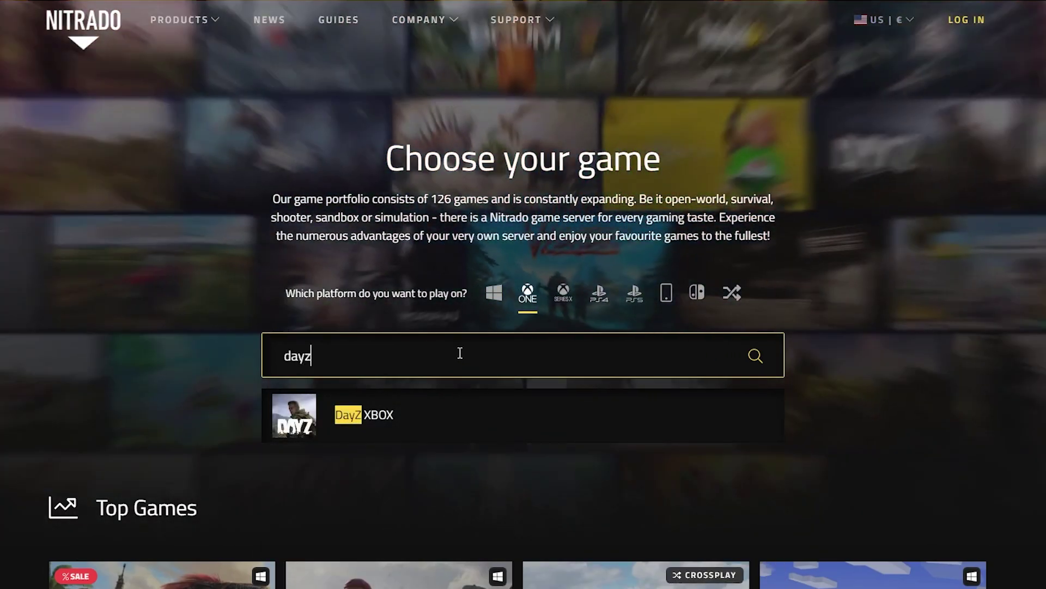
pyautogui.press('BackSpace')
pyautogui.press('BackSpace')
pyautogui.press('BackSpace')
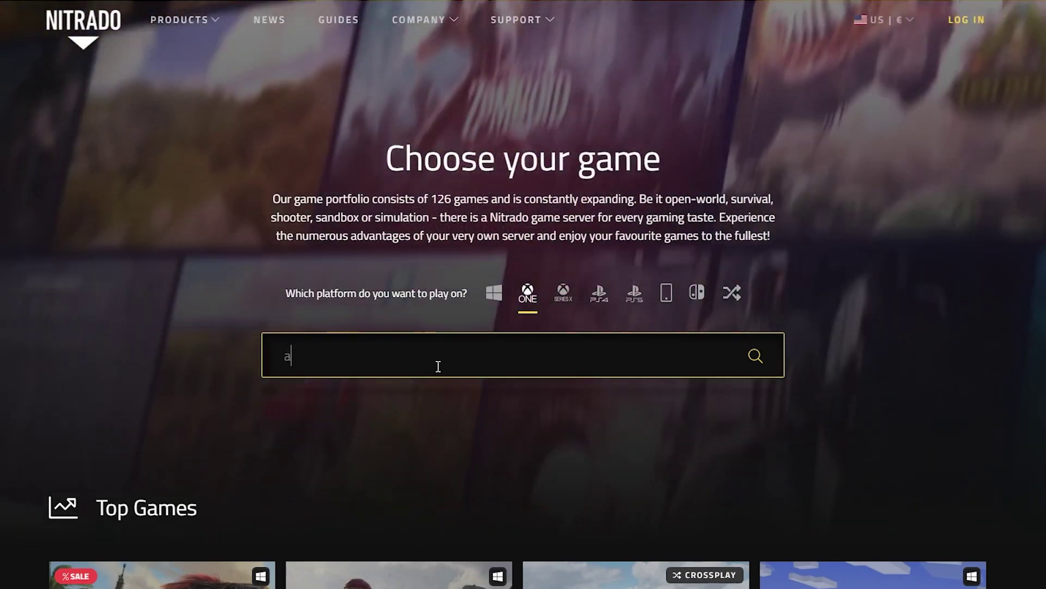
pyautogui.write('atlas')
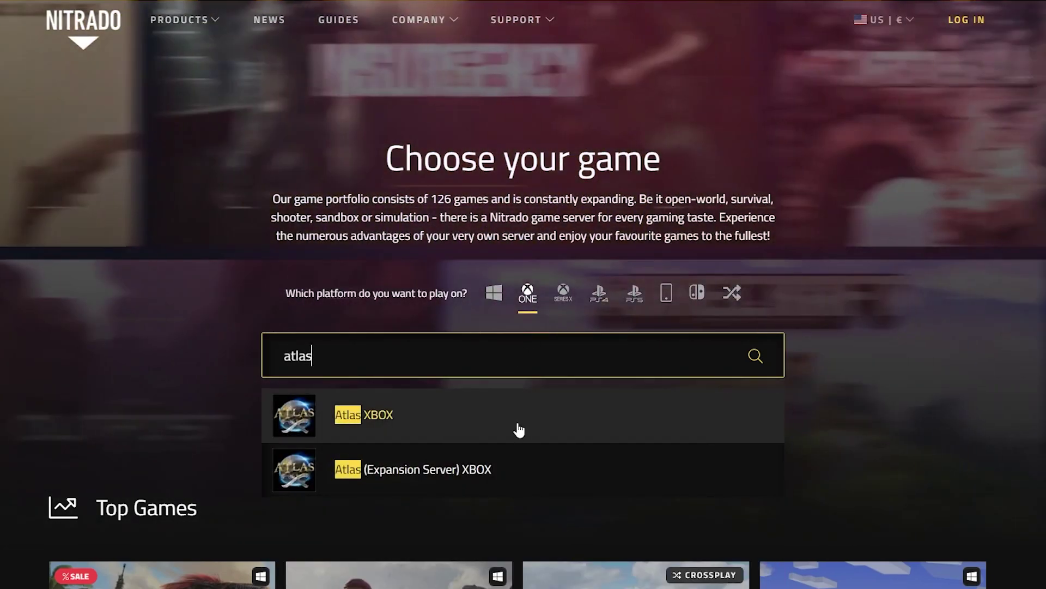
pyautogui.press('BackSpace')
pyautogui.press('BackSpace')
pyautogui.press('BackSpace')
pyautogui.write('valheim')
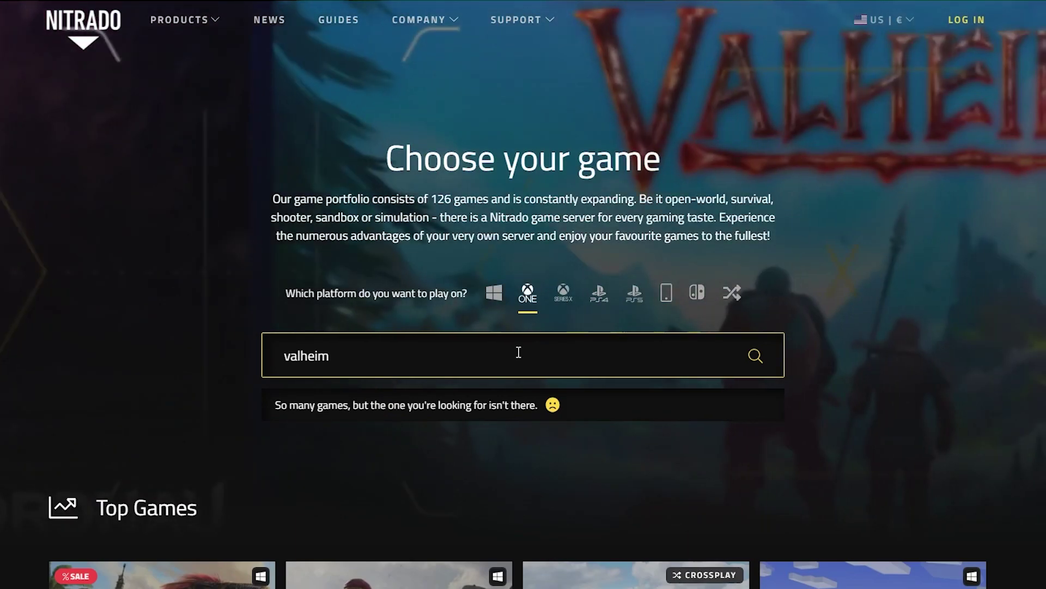
pyautogui.click(493, 293)
pyautogui.scroll(-1, 599, 469)
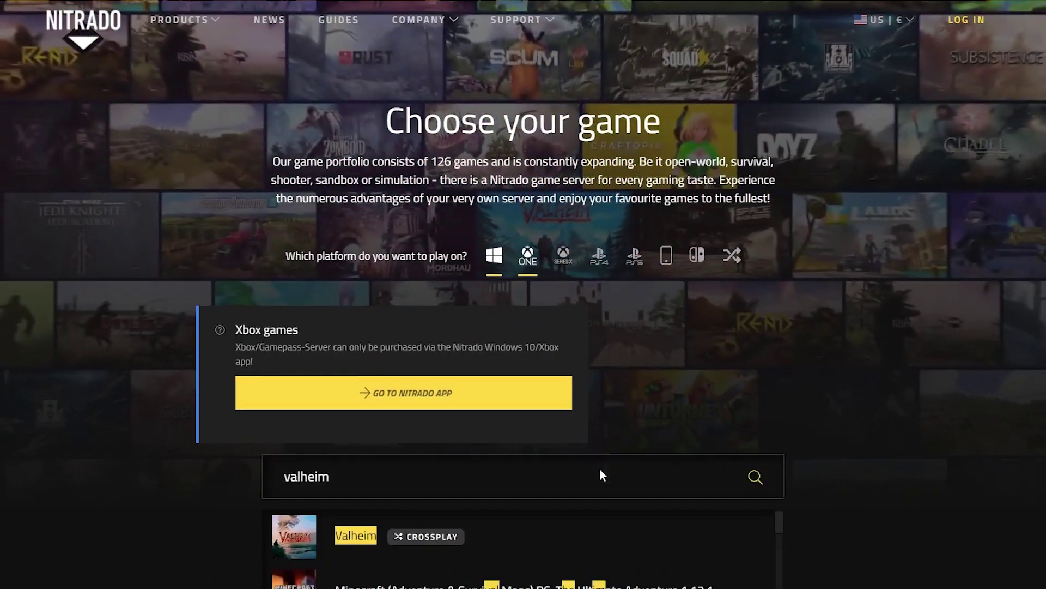
pyautogui.scroll(-2, 678, 418)
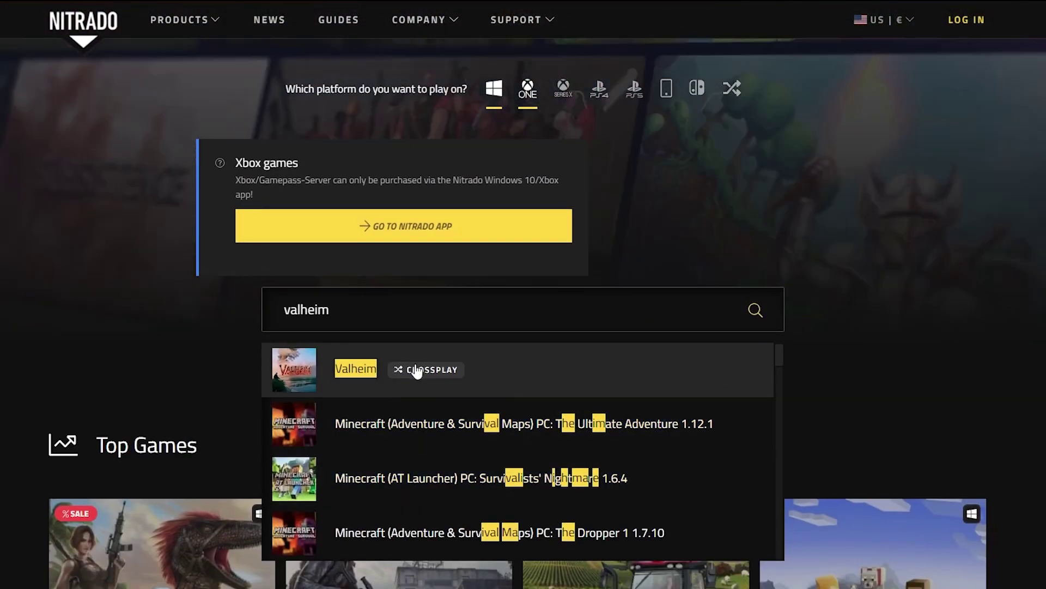